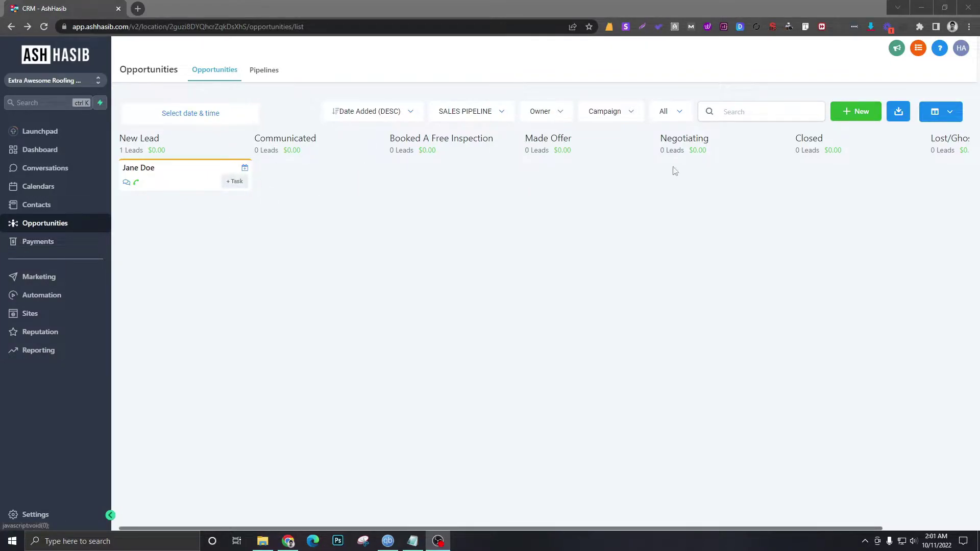
Check the lead's contact record and Email/SMS composer, then return to the opportunities board
click(856, 111)
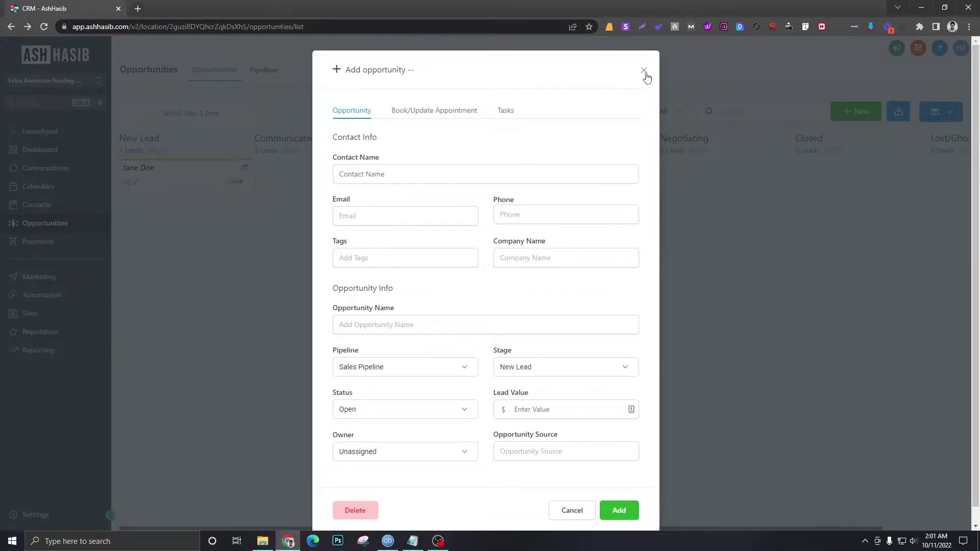
click(643, 71)
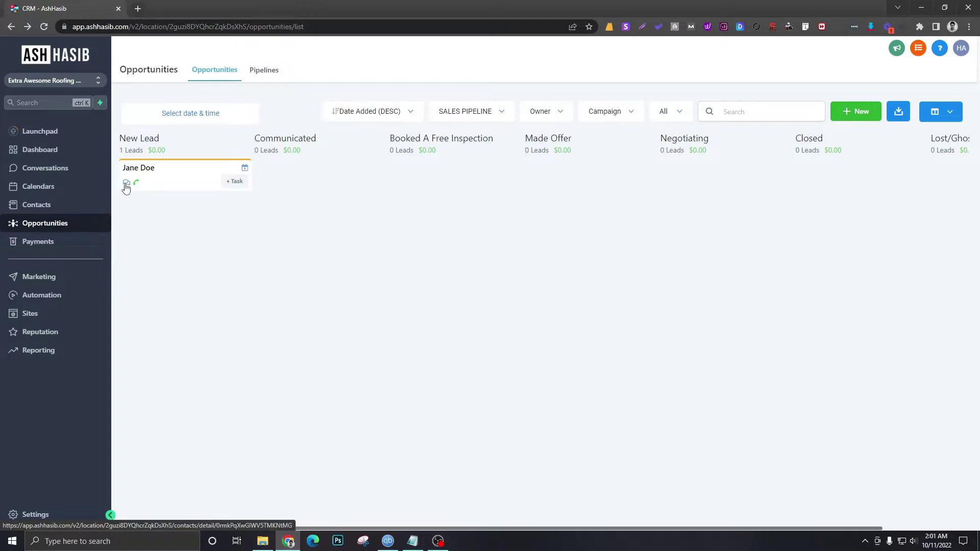
click(125, 185)
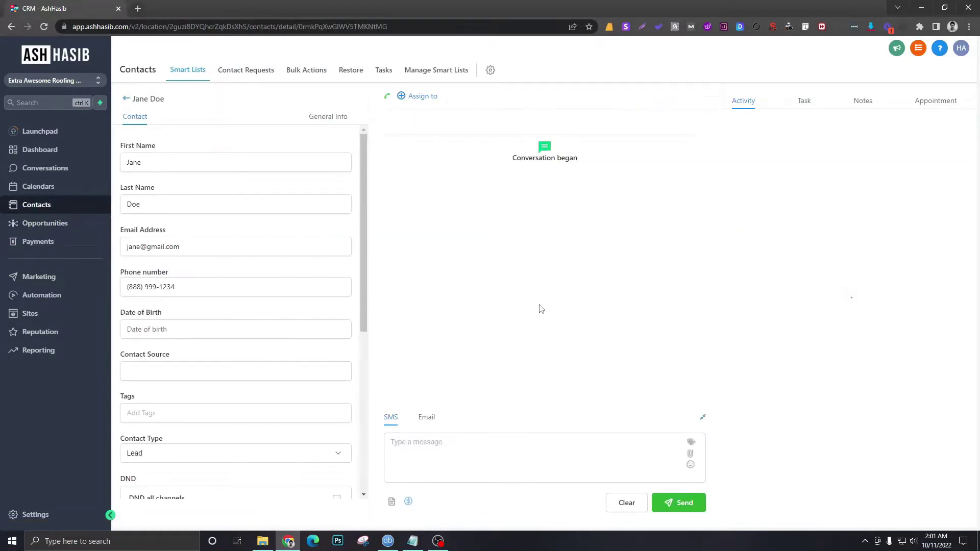
click(425, 419)
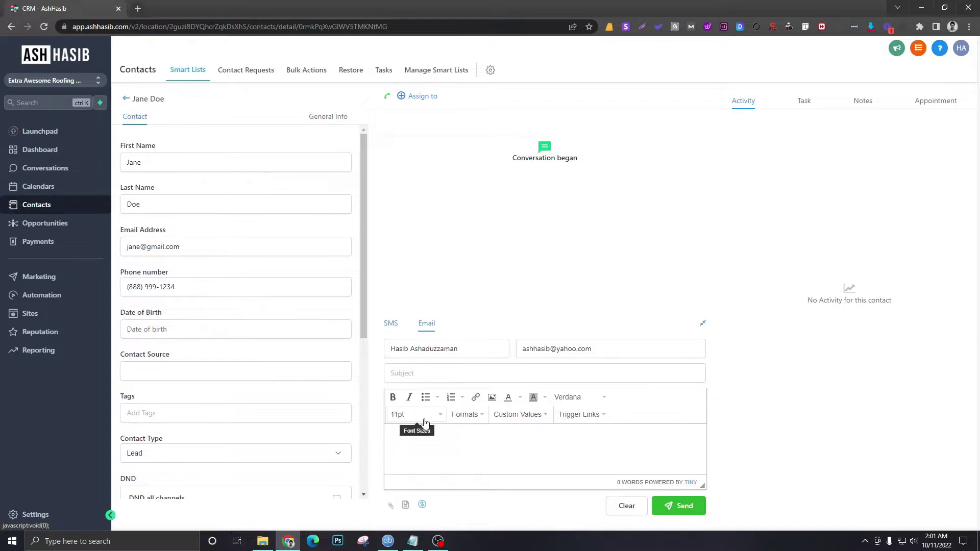
click(390, 323)
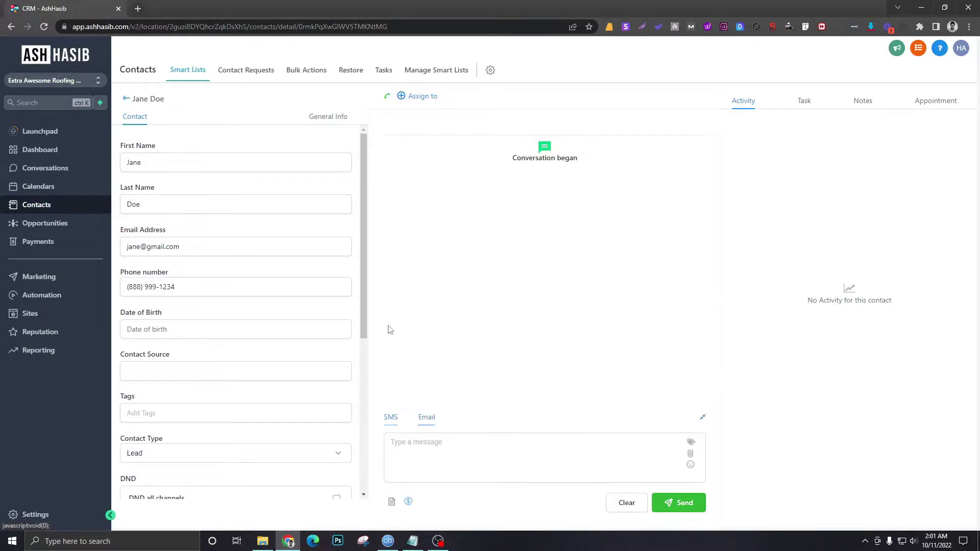
click(126, 100)
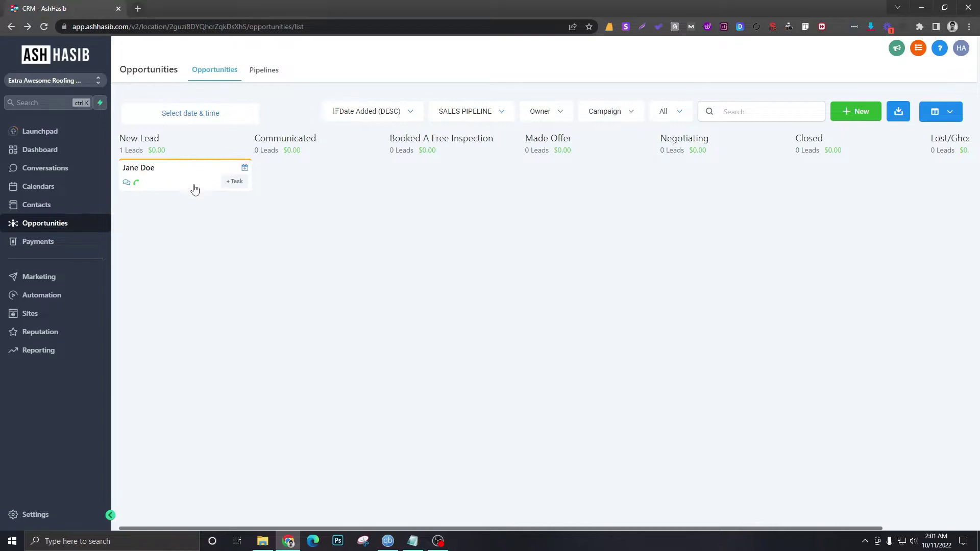
Open the lead's opportunity and change its status to Won, then to Lost
click(185, 170)
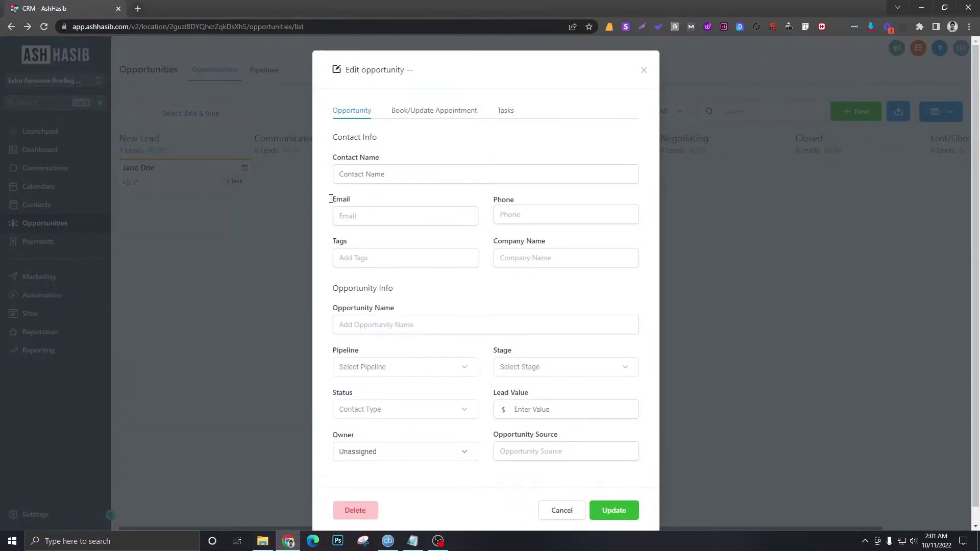
scroll(445, 228, down, 1)
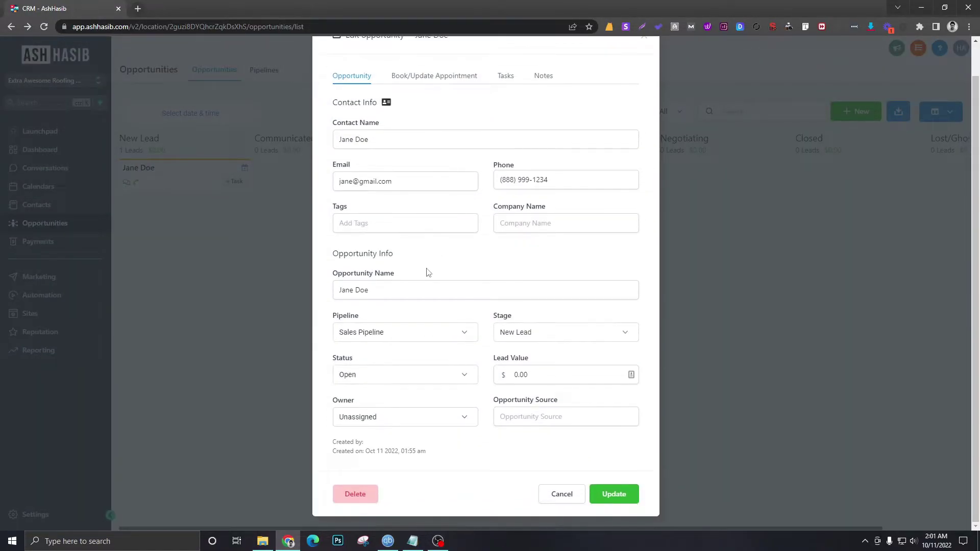
click(365, 375)
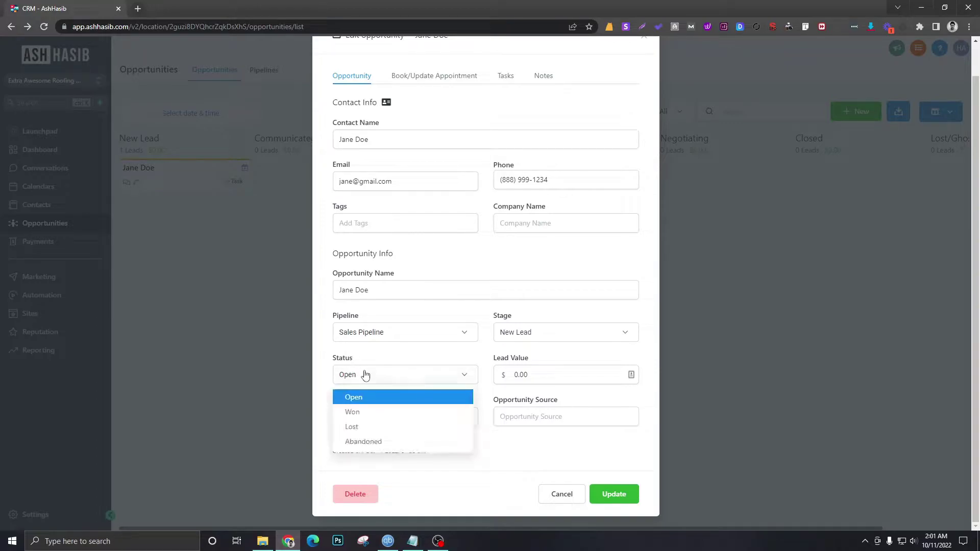
click(363, 414)
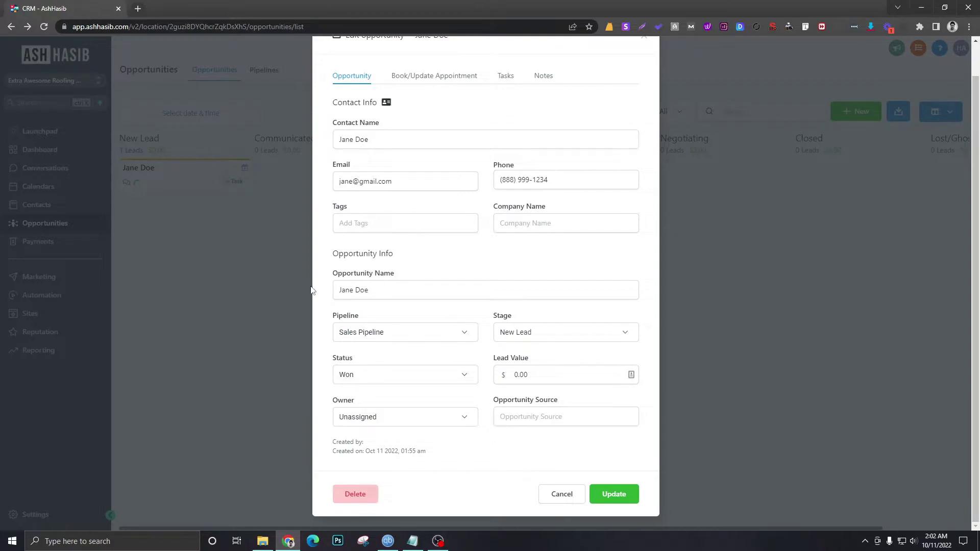
click(378, 375)
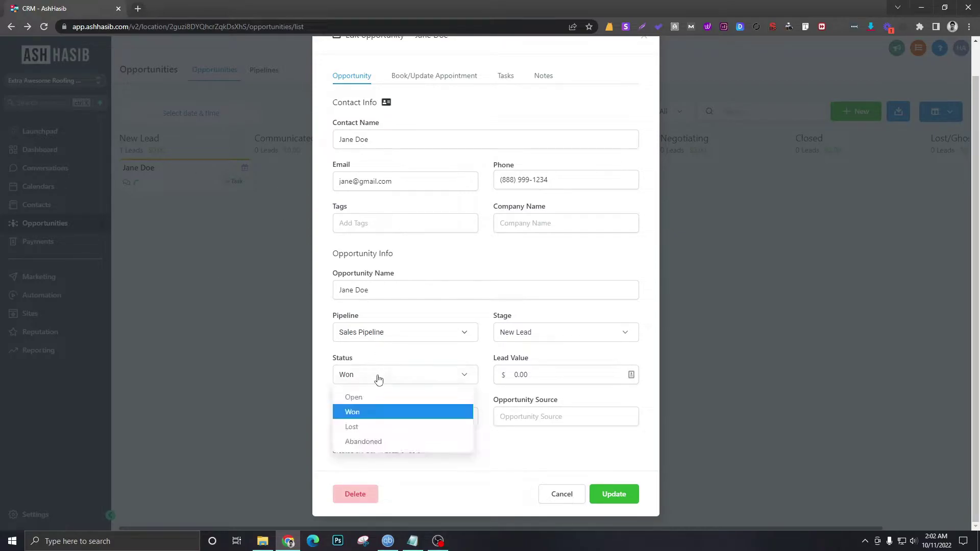
click(368, 429)
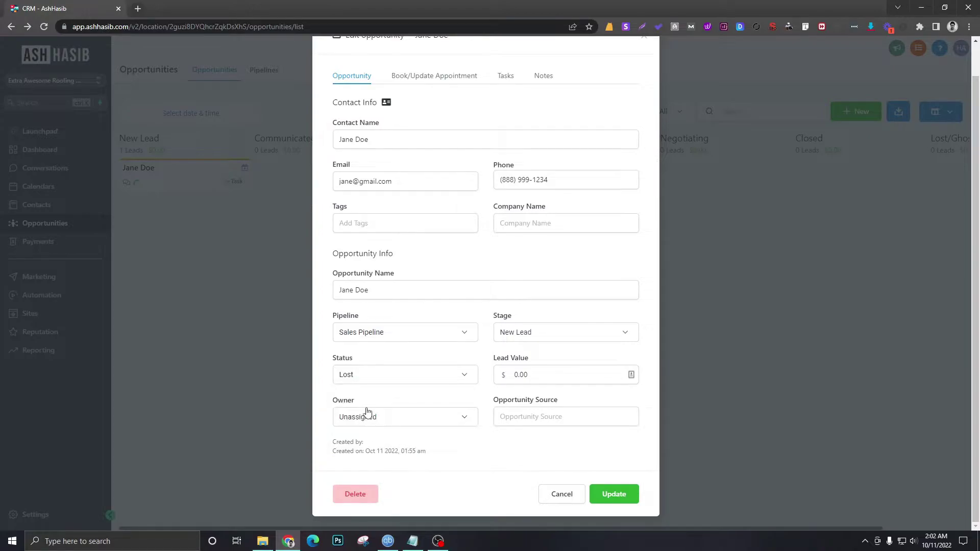
click(368, 377)
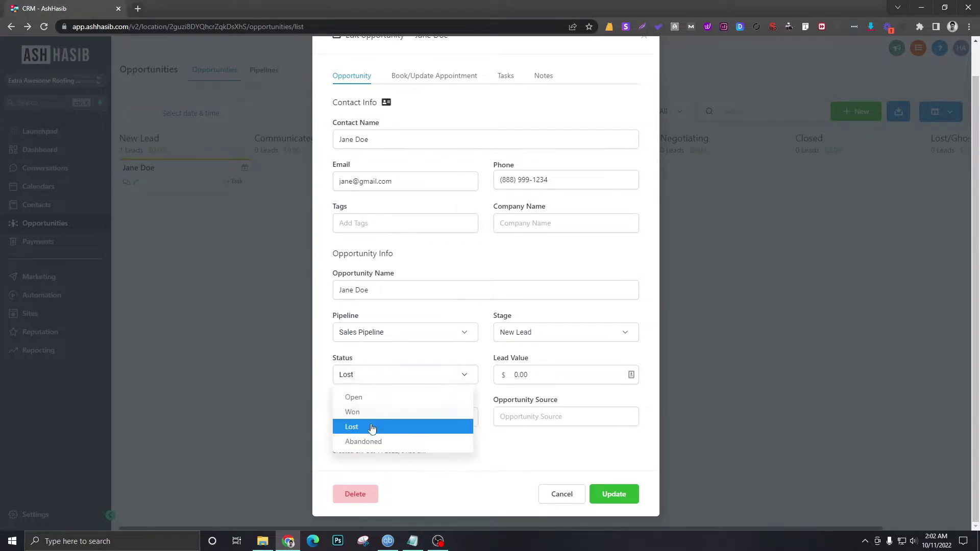
Set status back to Open, enter a 1,000.00 lead value, then clear it
click(358, 398)
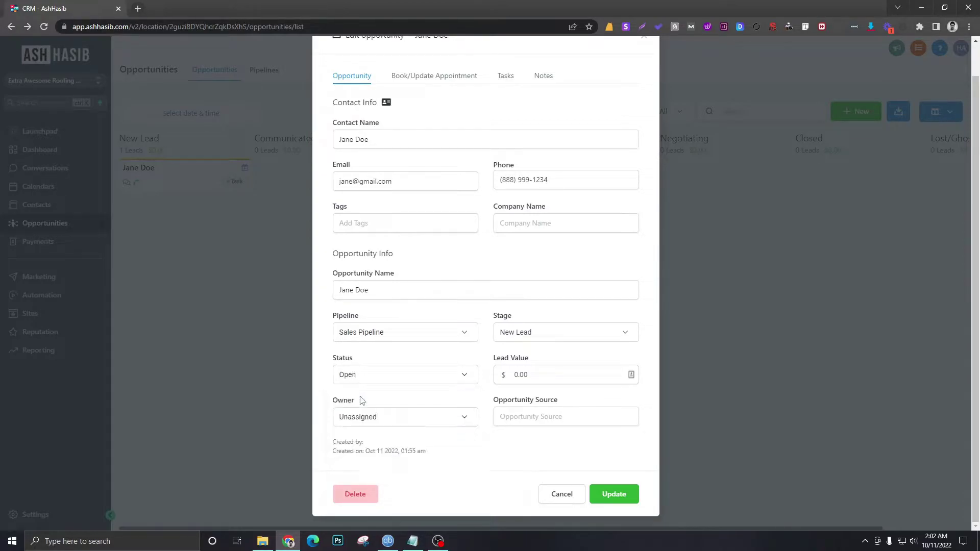
click(514, 380)
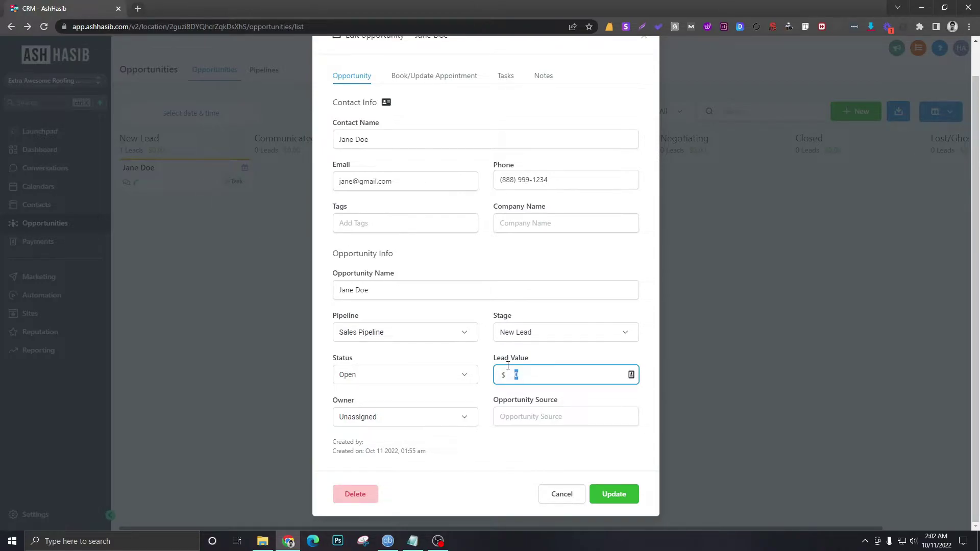
click(486, 383)
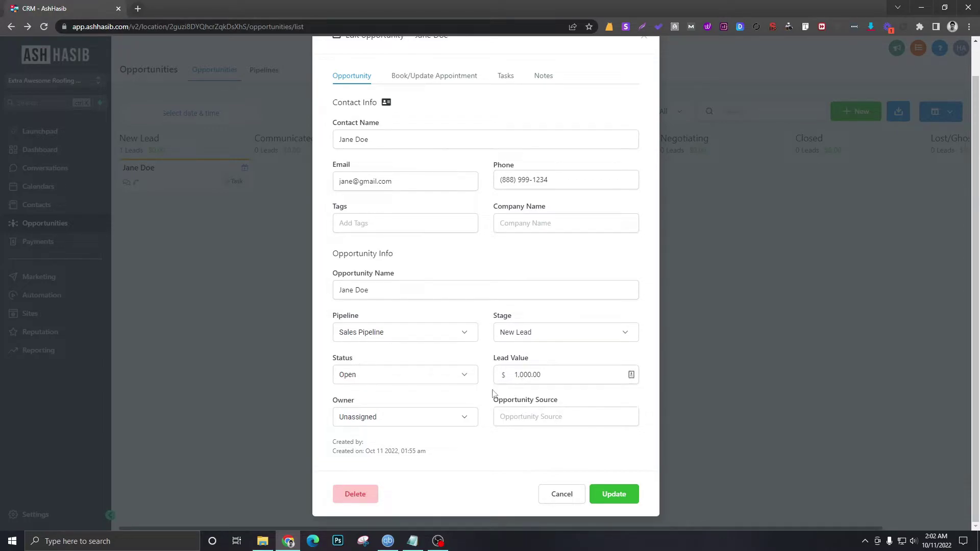
click(525, 376)
double_click(525, 376)
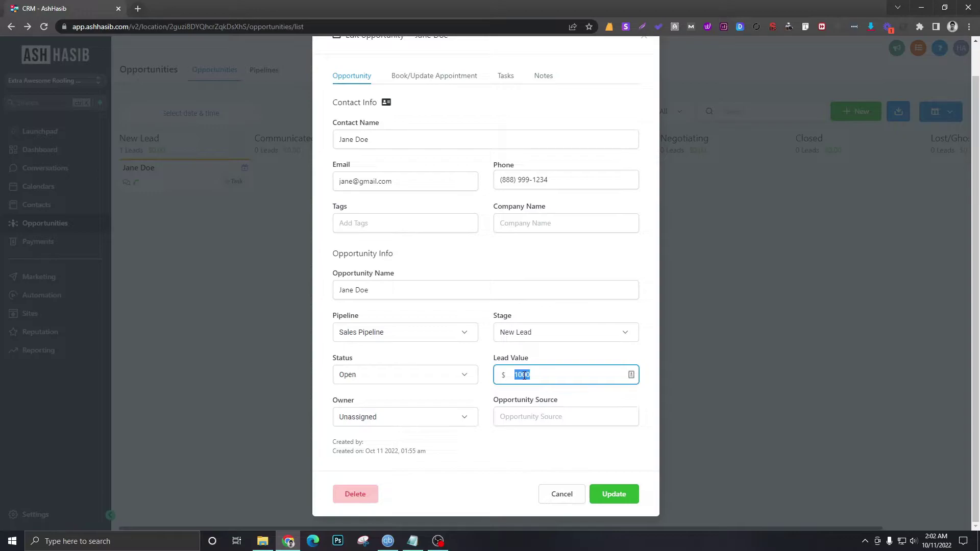
key(BackSpace)
click(475, 384)
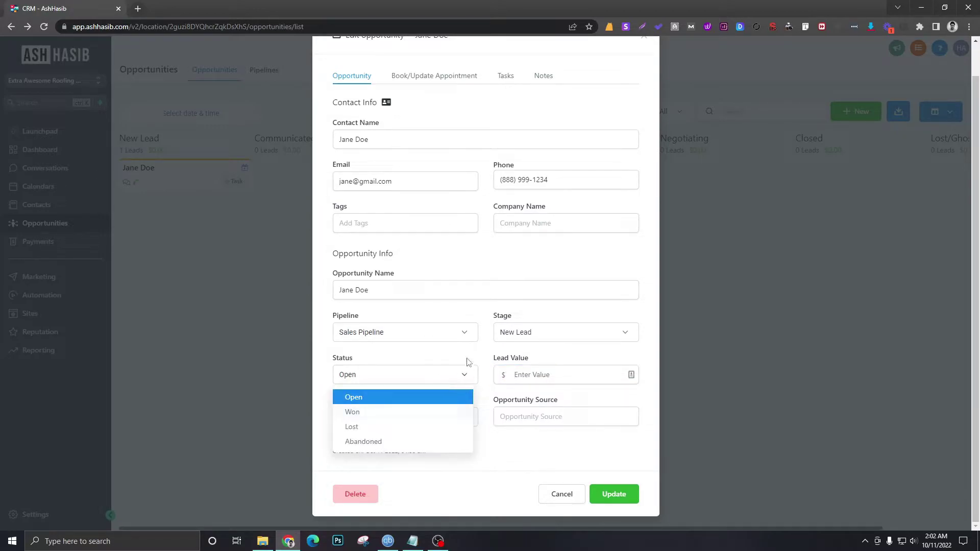
Keep status Open and assign the listed team member as the opportunity owner
click(465, 366)
click(369, 418)
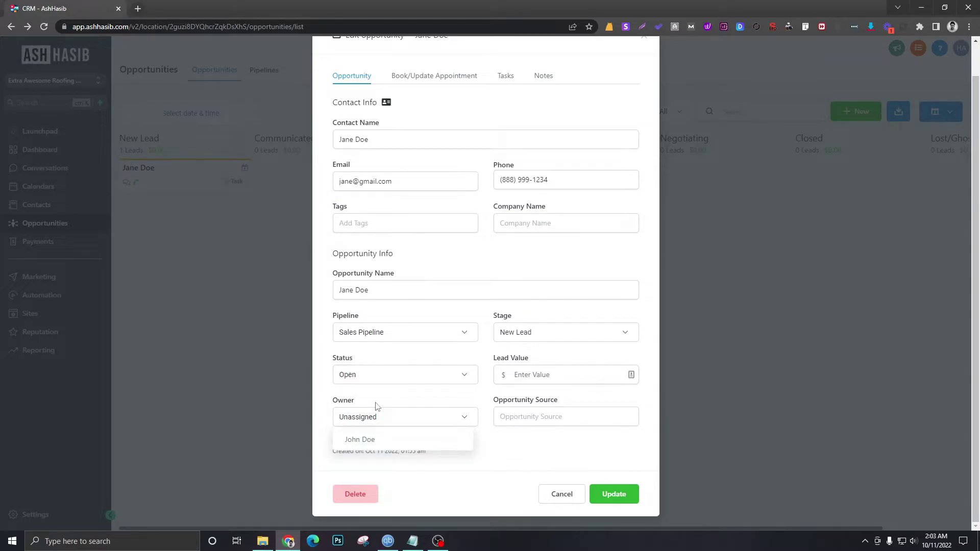
click(361, 441)
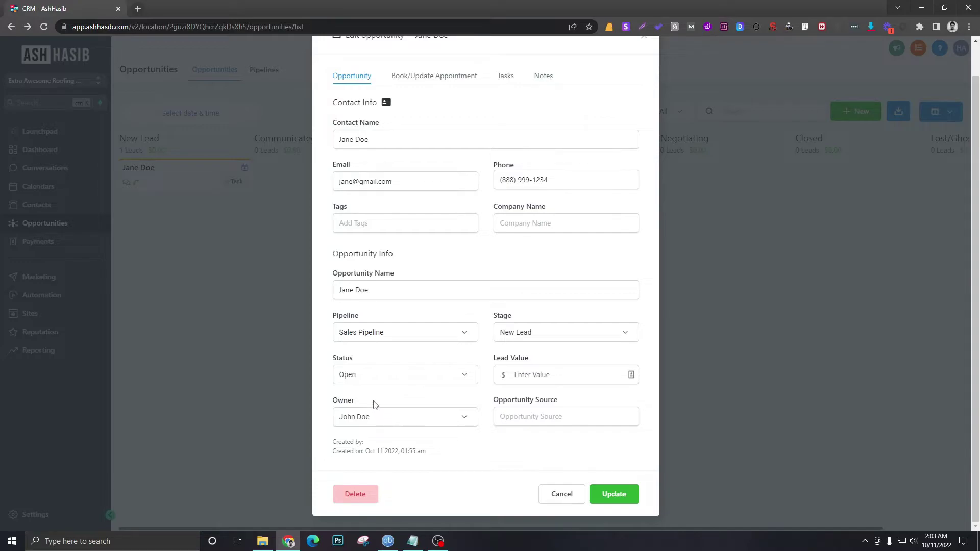
click(378, 418)
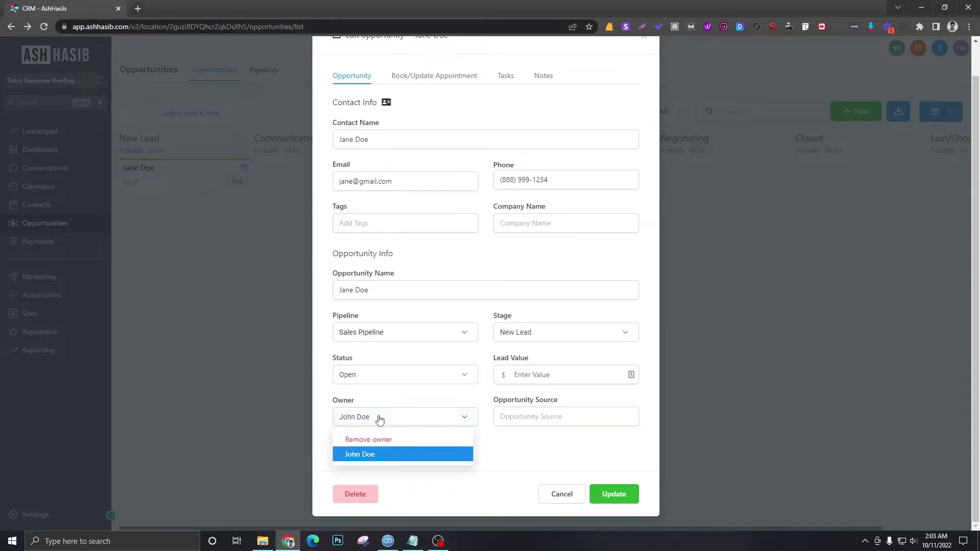
click(372, 454)
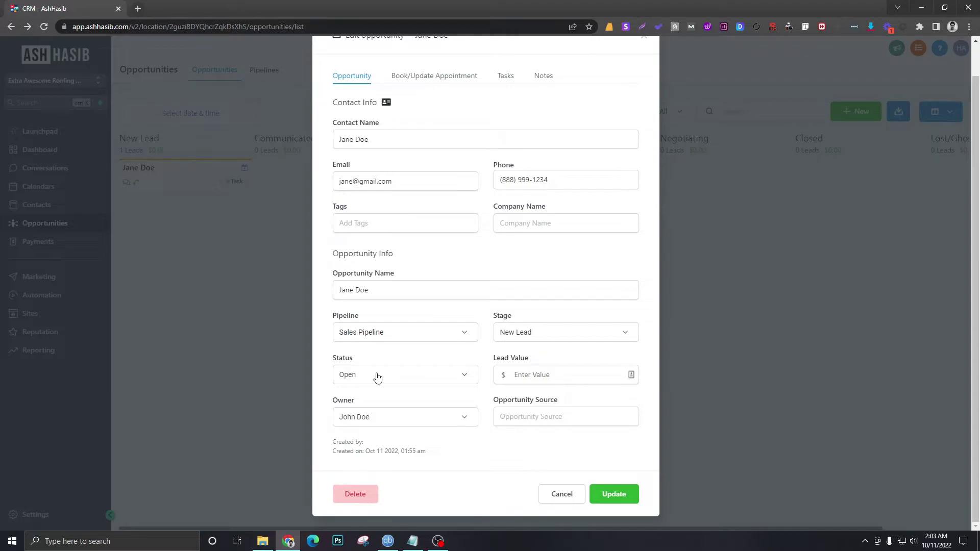
scroll(499, 278, up, 1)
Create a task on the opportunity titled 'Will Follow Up'
click(437, 111)
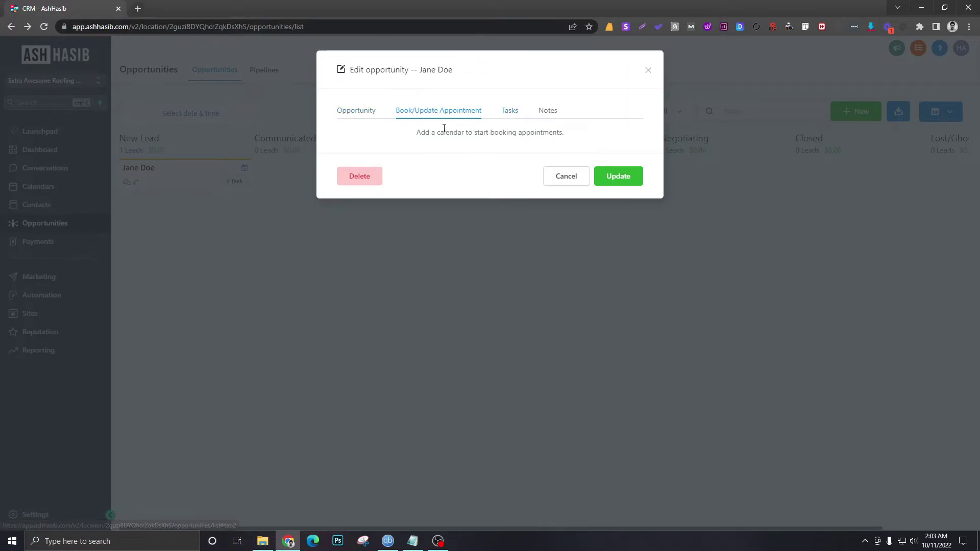
click(510, 112)
click(535, 143)
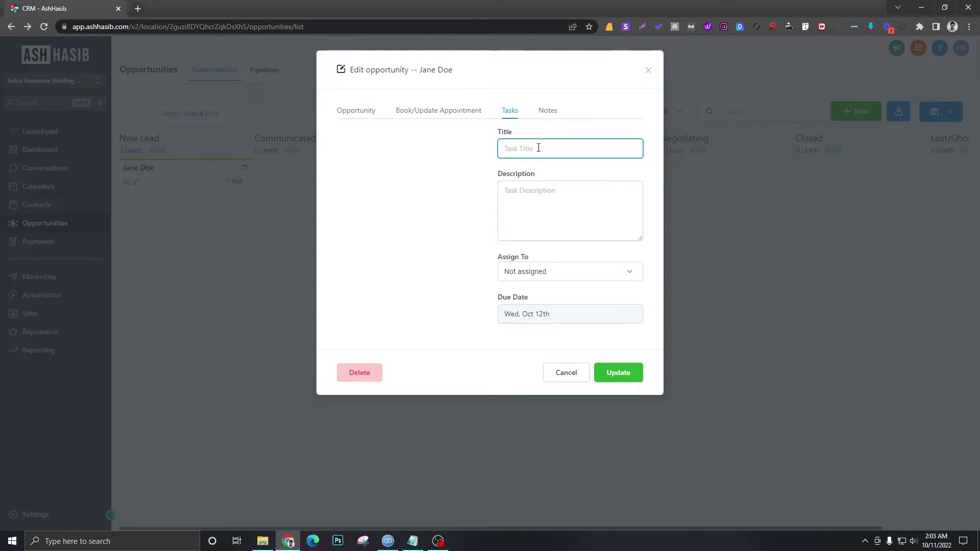
text(C)
key(BackSpace)
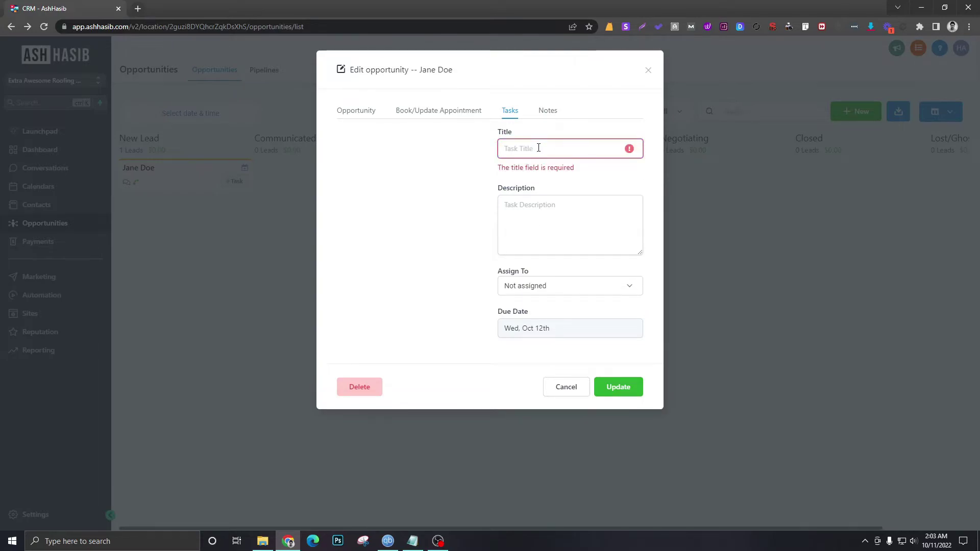
text(To Be Foll)
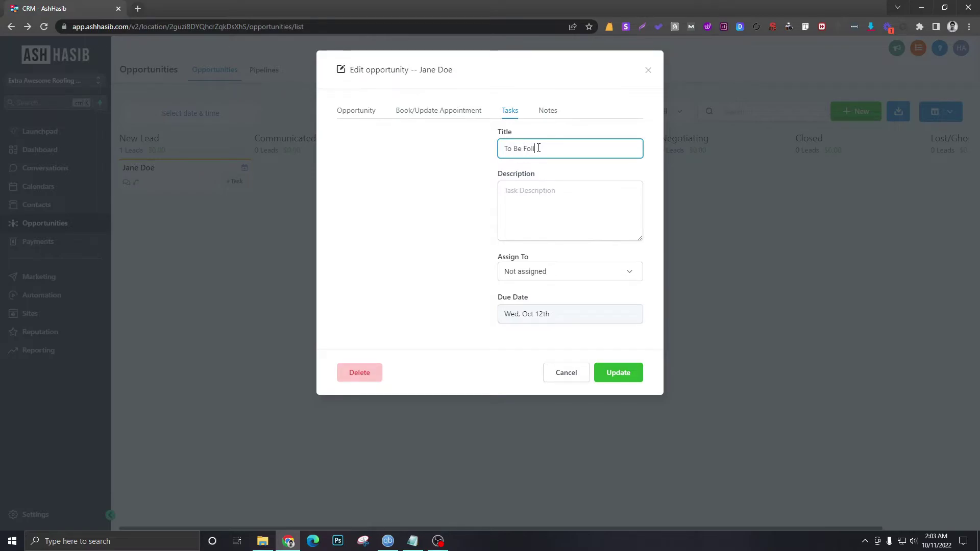
key(ctrl+a)
text(Will Follow Up)
Assign the task to the team member with a due date of Wed, Oct 12th
click(535, 191)
click(525, 279)
click(525, 309)
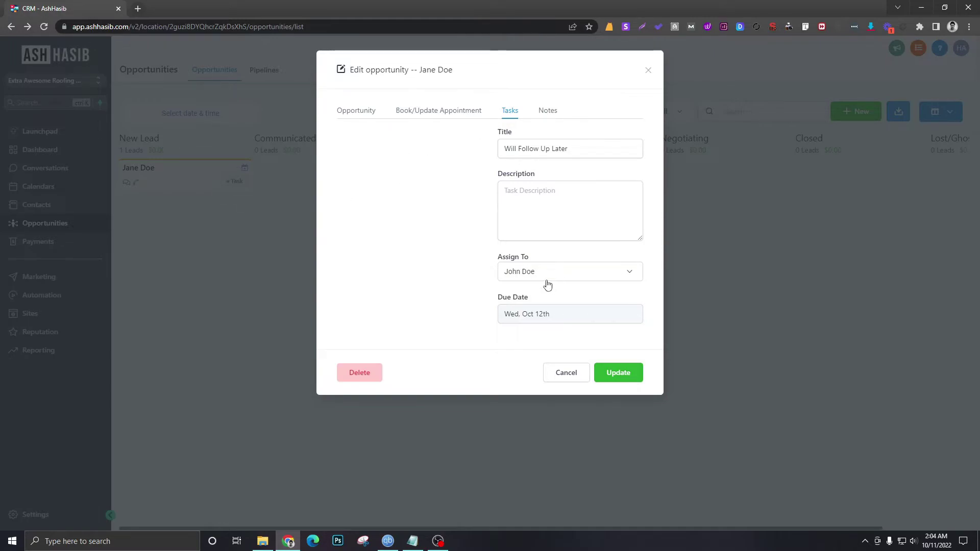
click(523, 312)
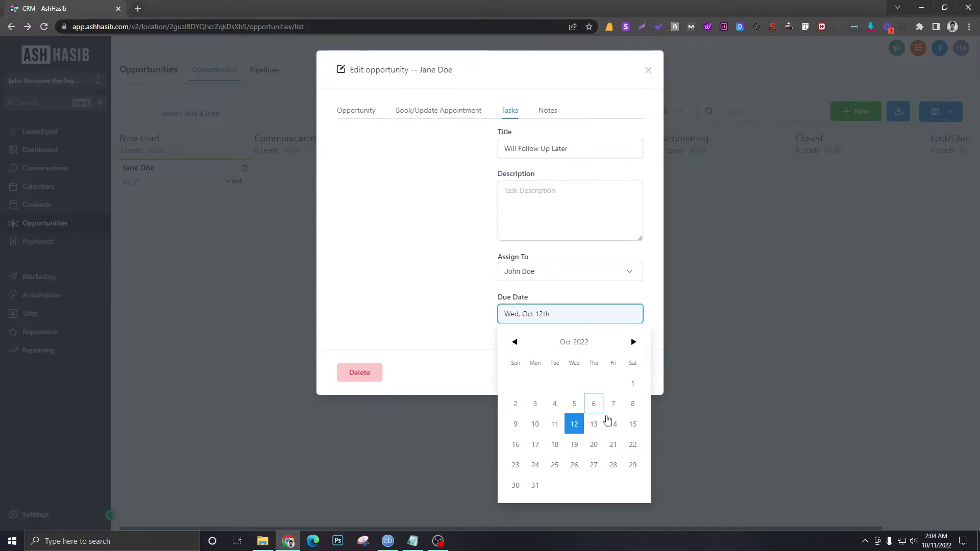
click(485, 332)
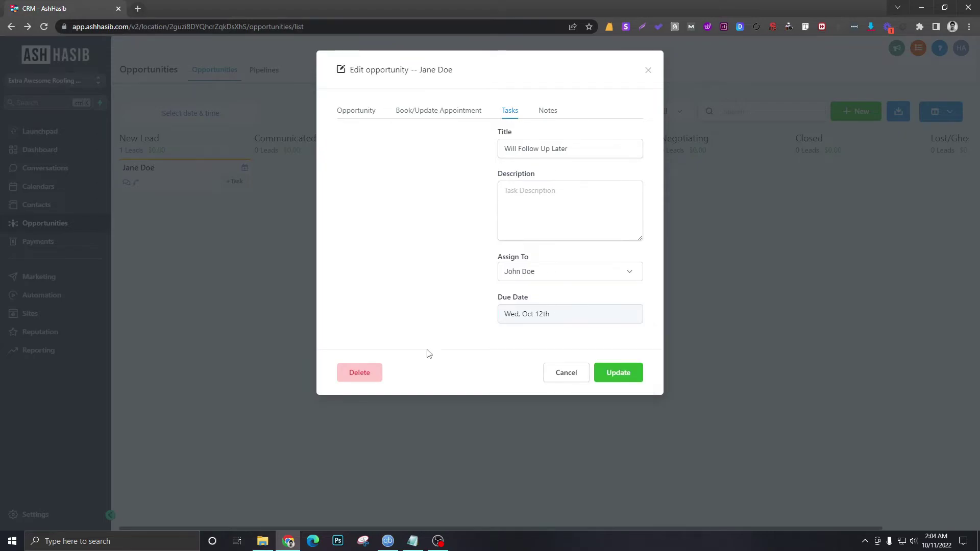
View the opportunity's Notes, leave the note empty, and return to the task form
click(541, 111)
click(457, 153)
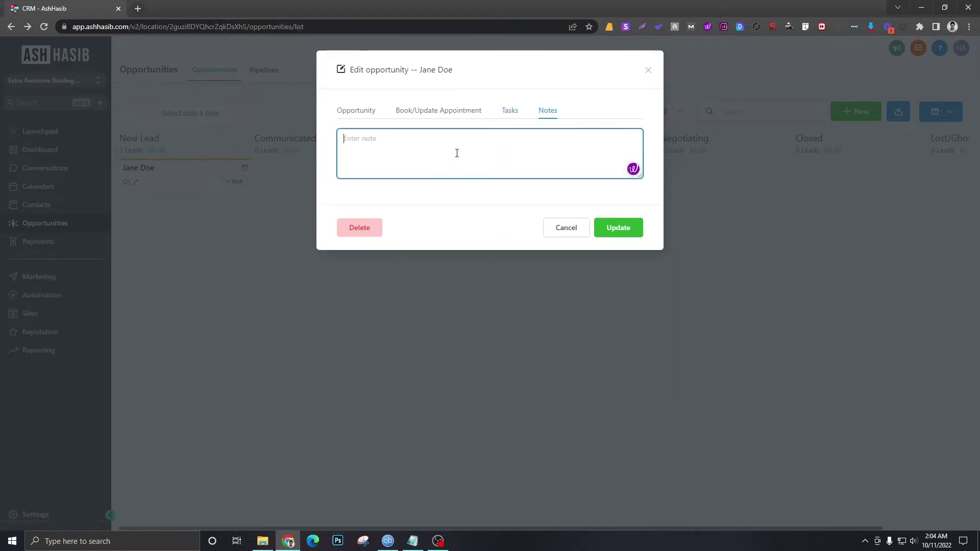
click(460, 311)
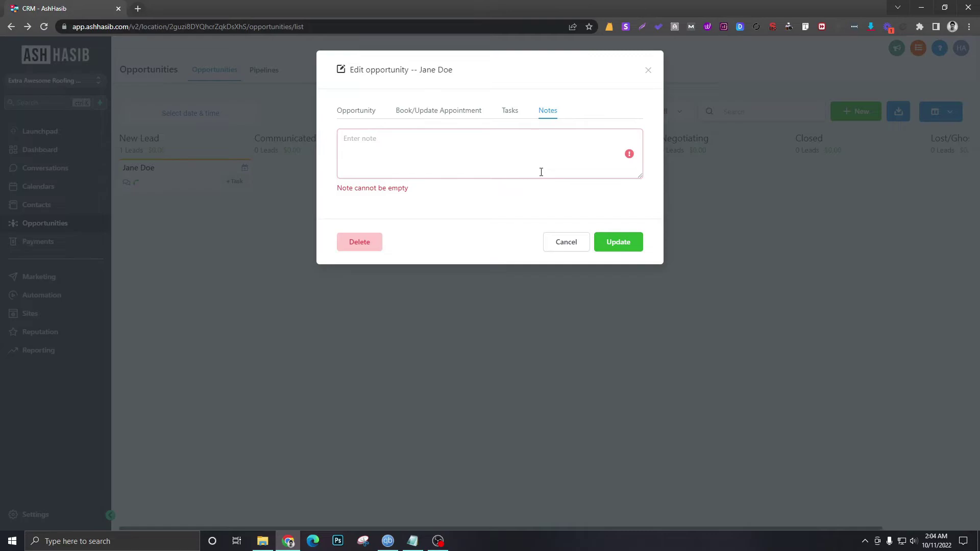
click(482, 143)
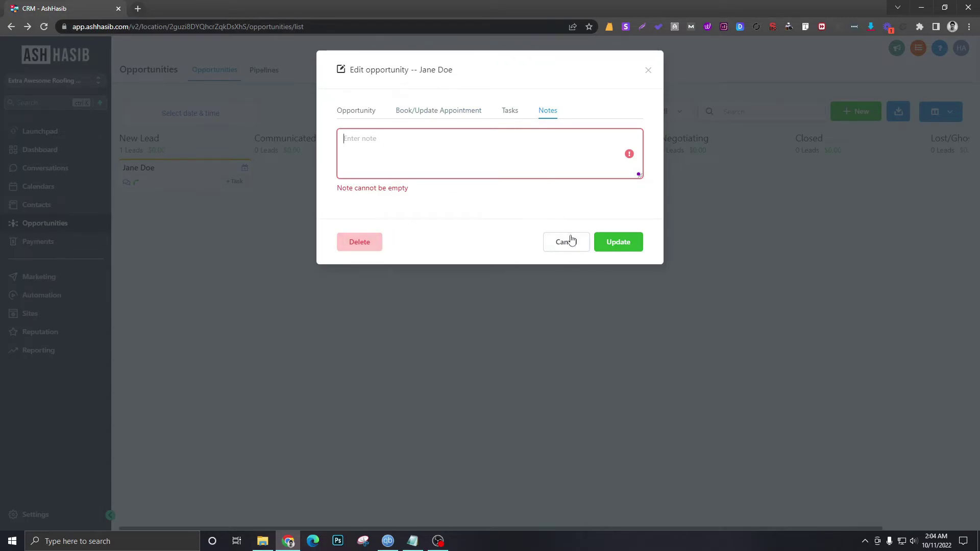
click(509, 113)
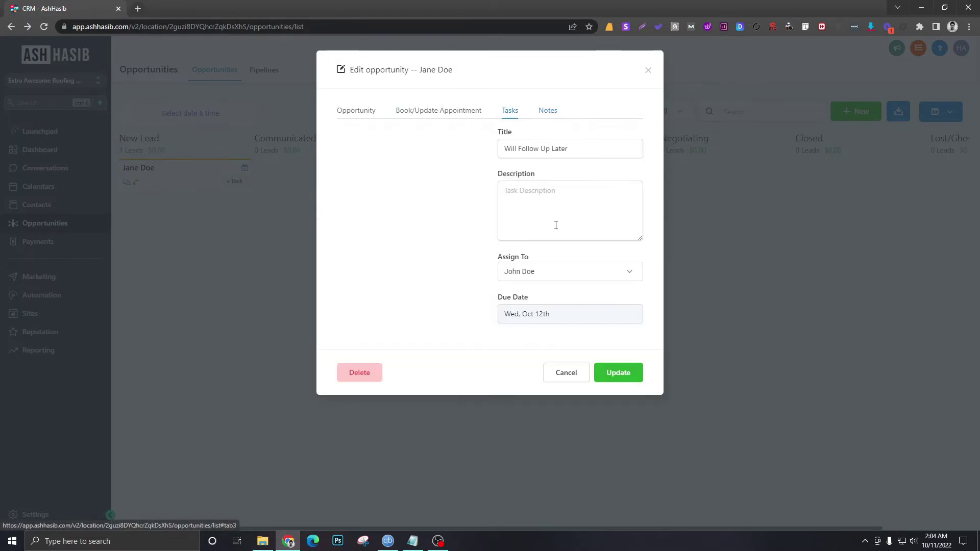
Cancel the opportunity editor without saving, then open and close the New opportunity form
click(564, 371)
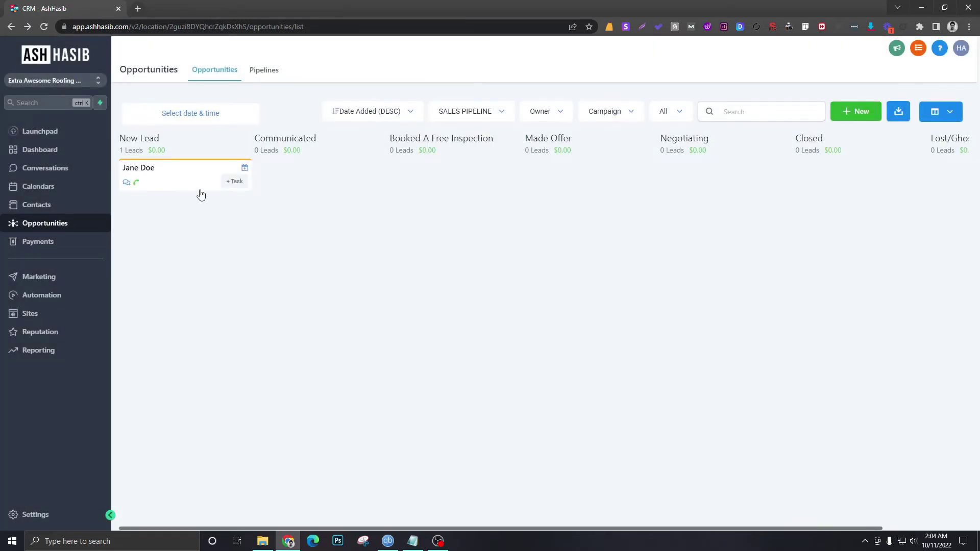
click(857, 115)
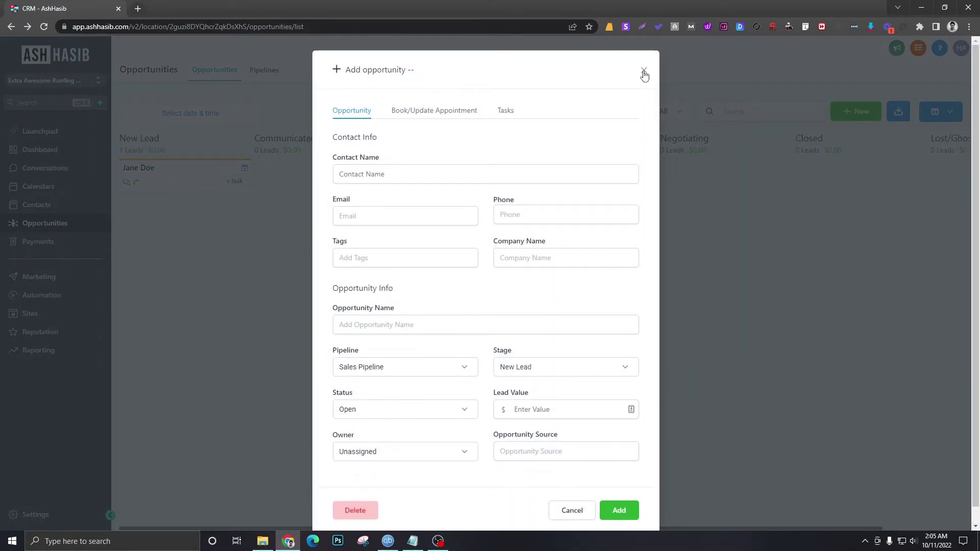
click(641, 69)
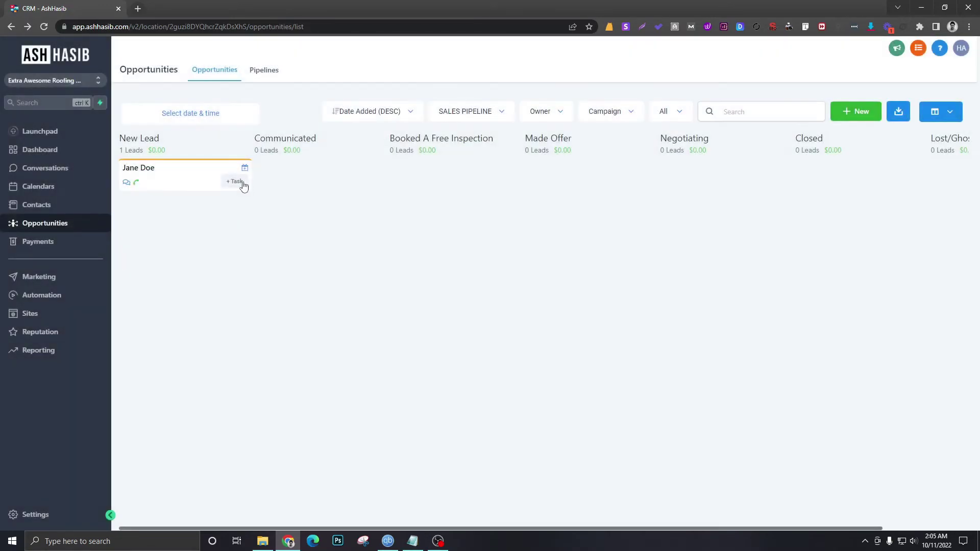
Start an opportunity via Quick Actions > Create an Opportunity, then close it unsaved
click(100, 104)
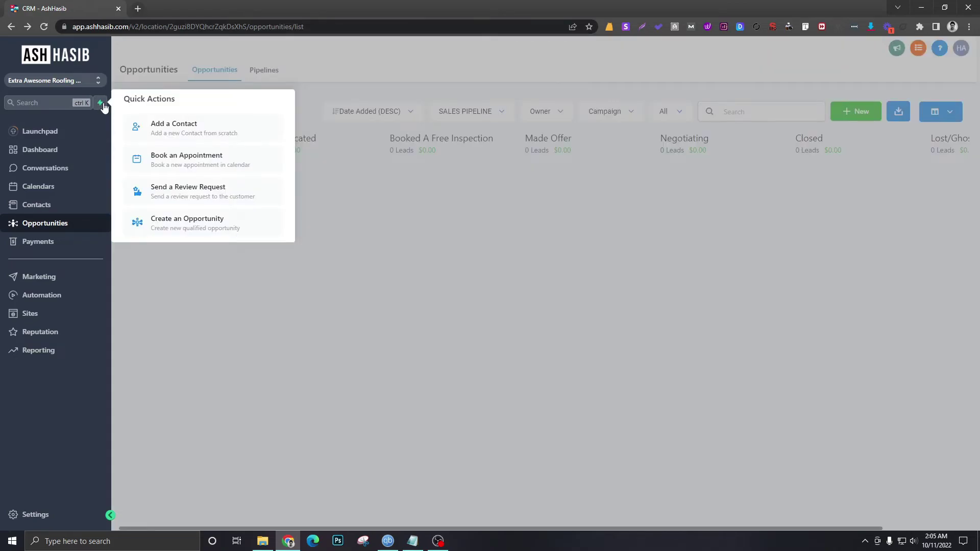
click(164, 223)
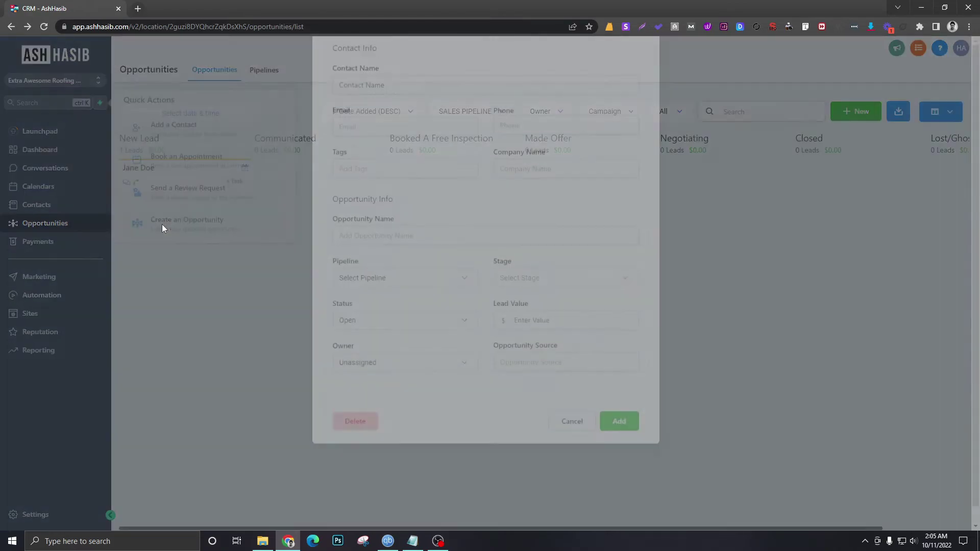
click(431, 170)
click(418, 311)
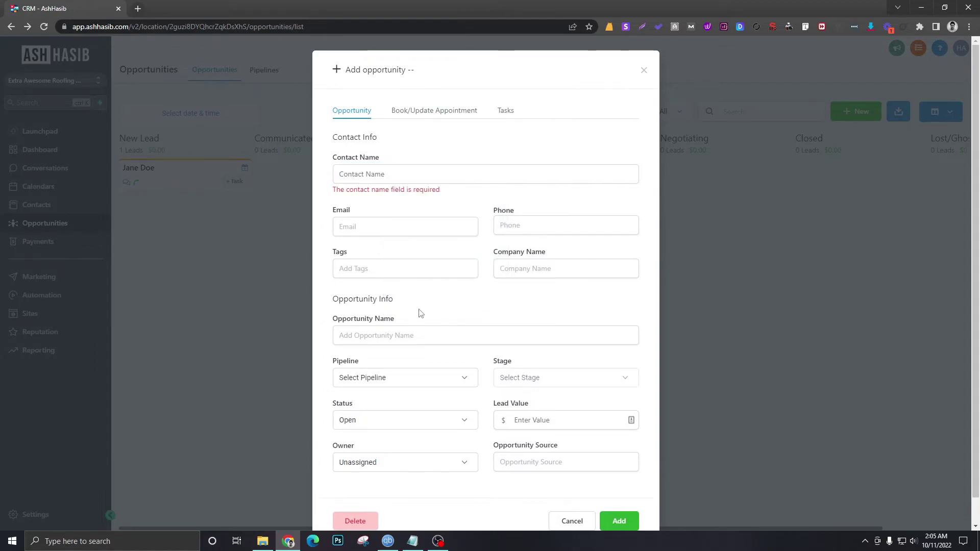
click(643, 70)
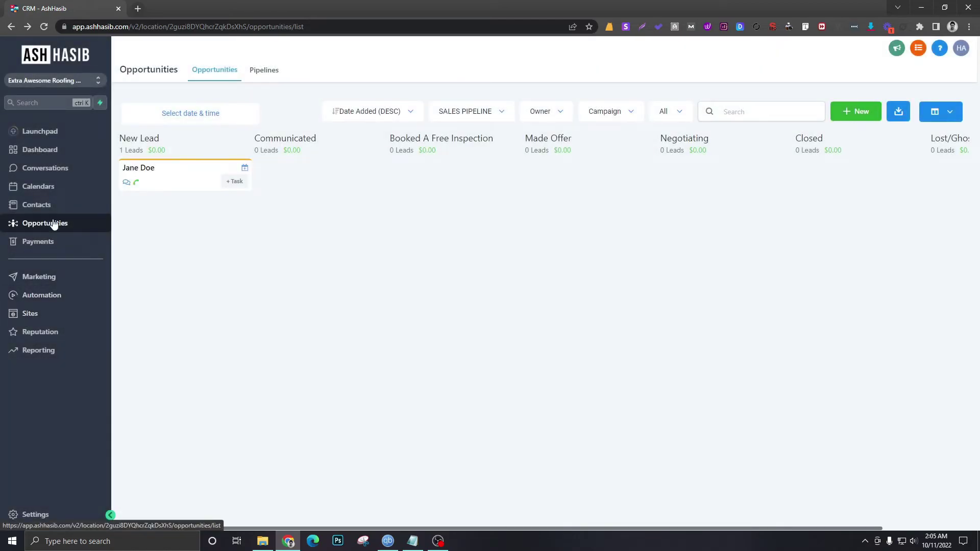
Open Contacts, review the second contact's details, and return to the All list
click(50, 206)
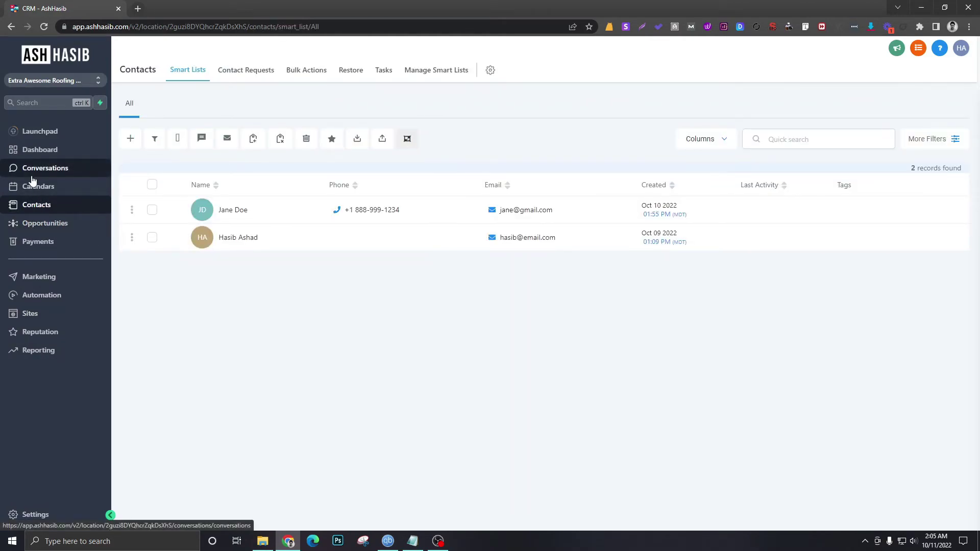
click(45, 225)
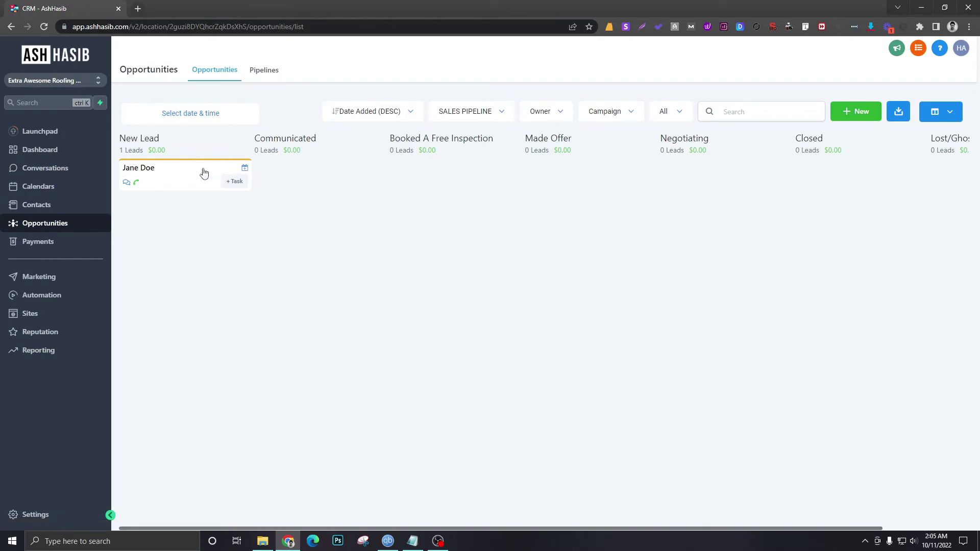
click(55, 205)
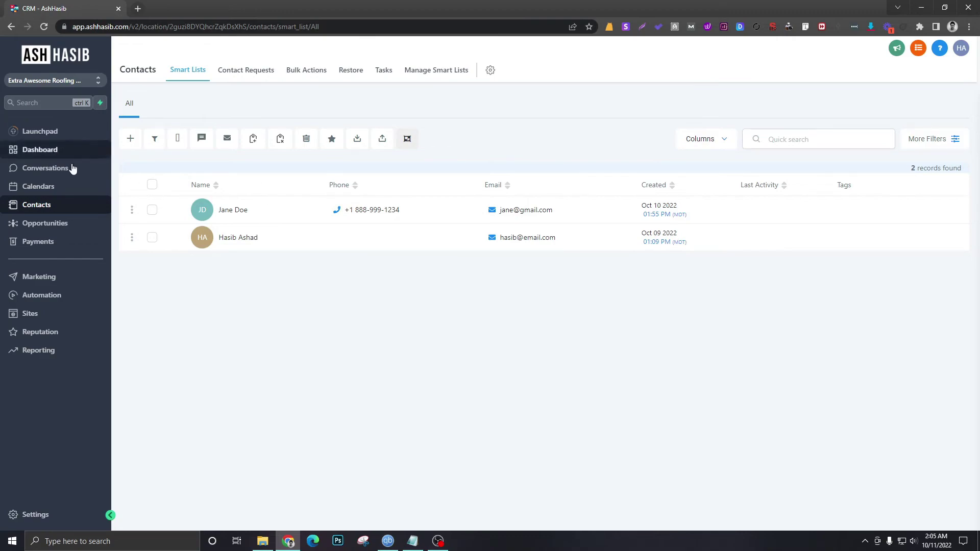
click(236, 240)
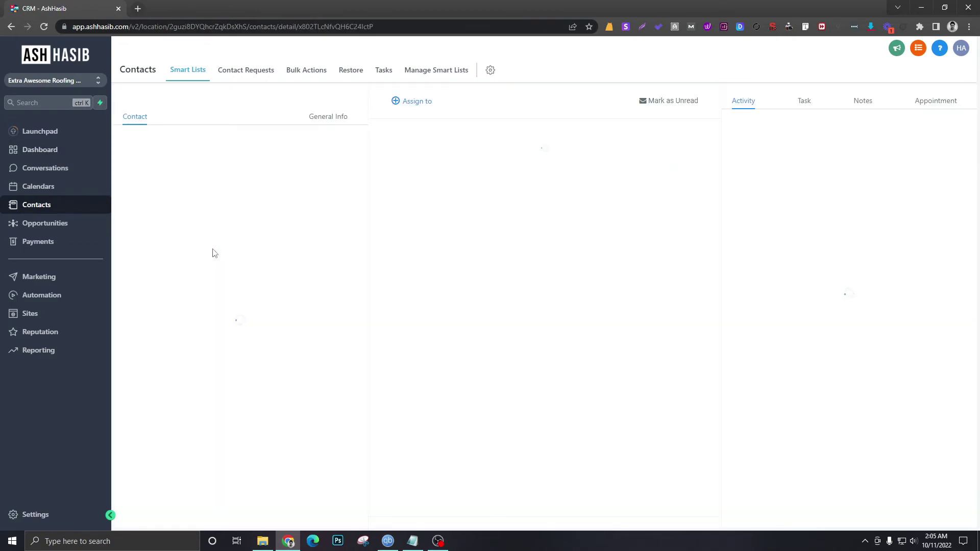
scroll(199, 271, down, 5)
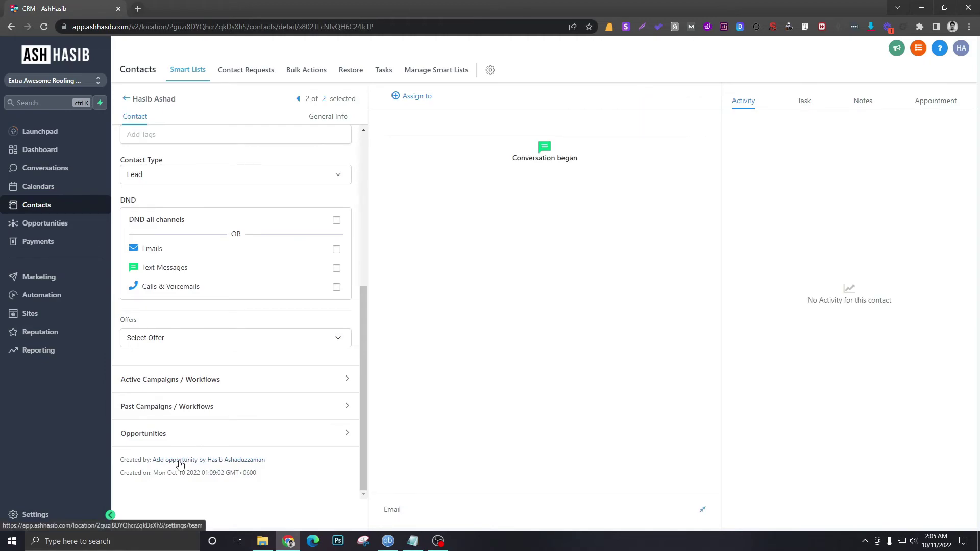
scroll(184, 438, up, 5)
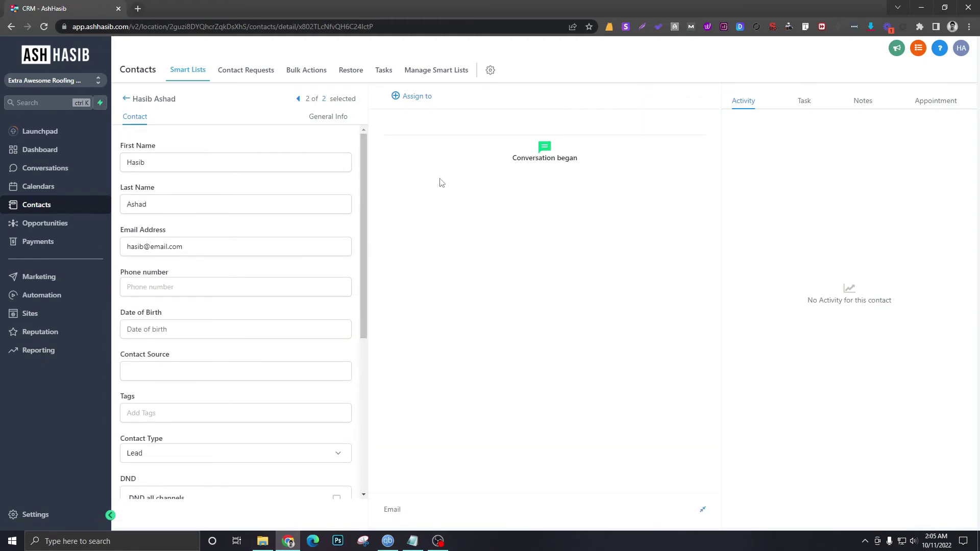
click(128, 98)
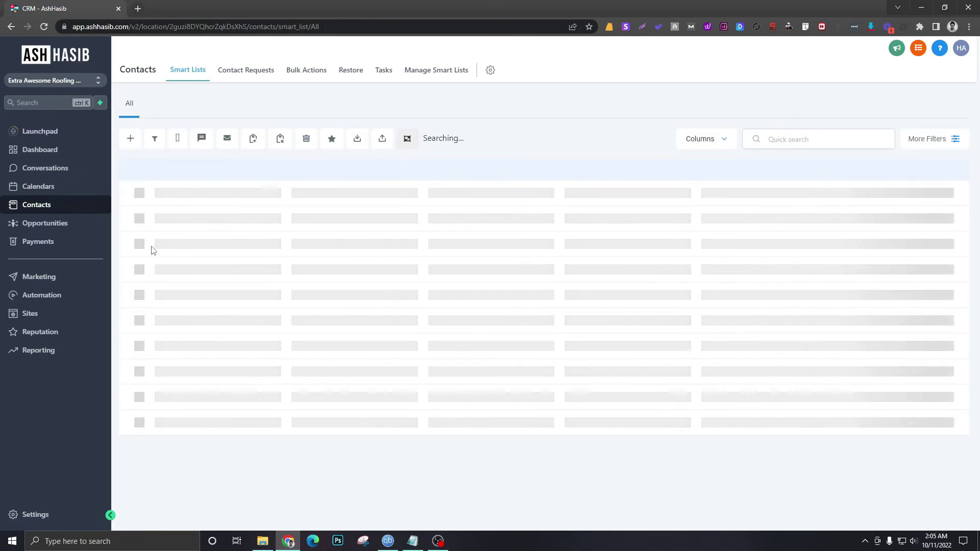
Add the second contact to SALES PIPELINE at the New Lead stage via Pipeline Change
click(152, 238)
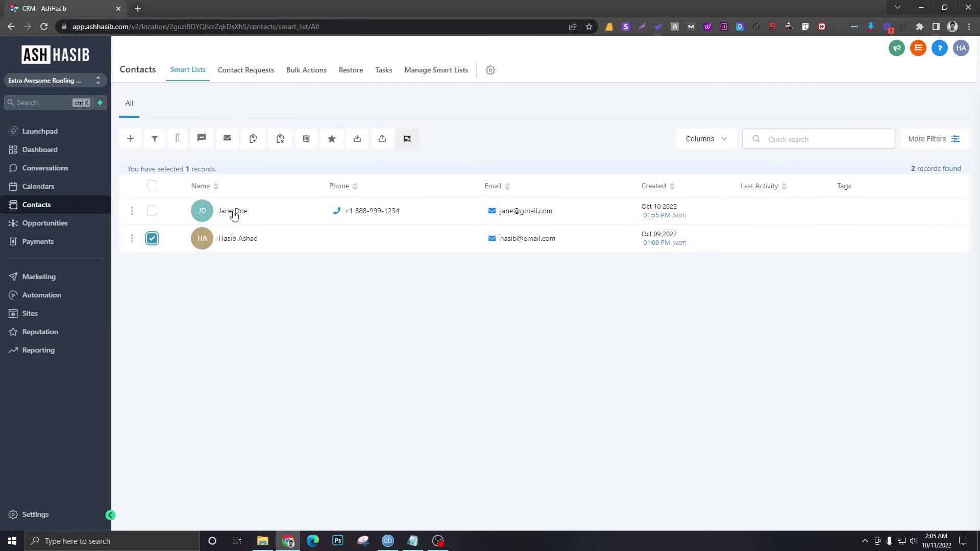
click(154, 141)
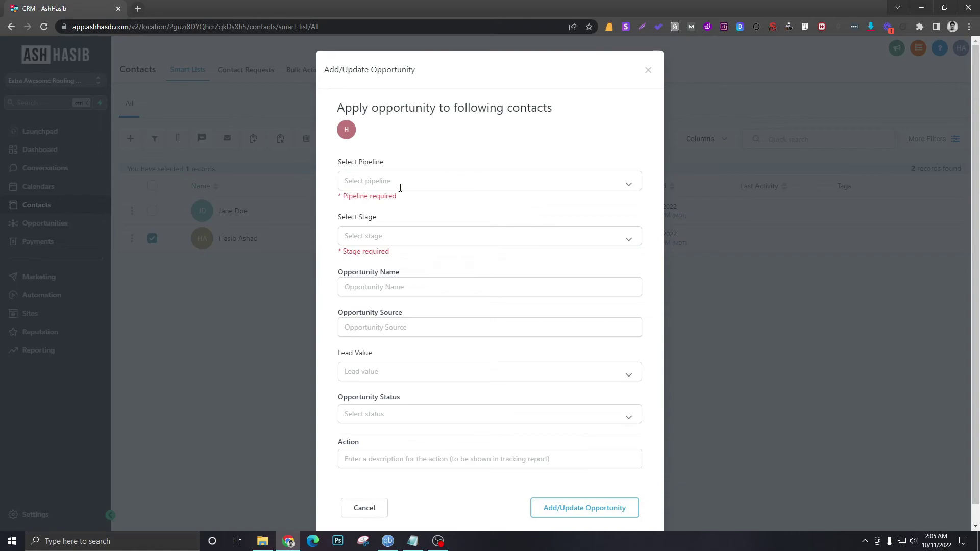
click(400, 185)
click(401, 214)
click(400, 227)
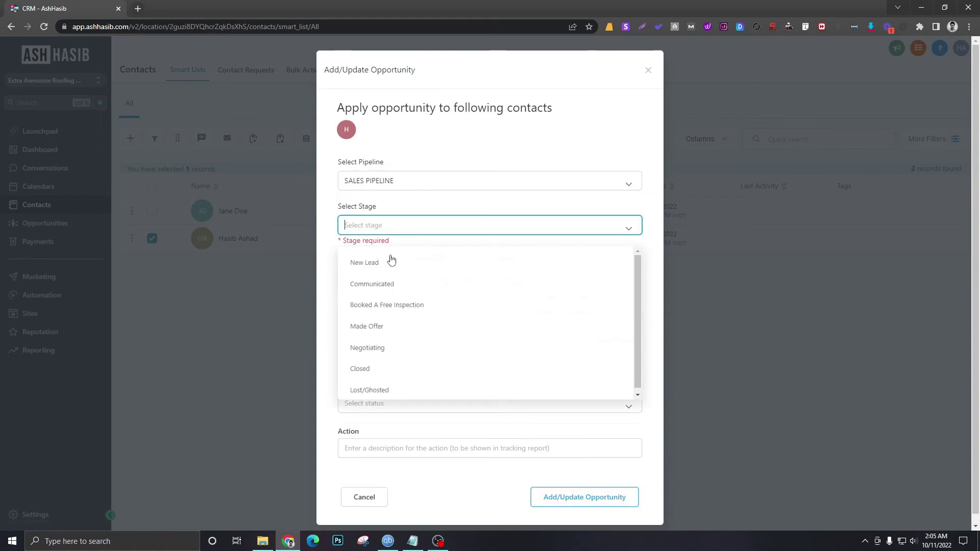
click(386, 265)
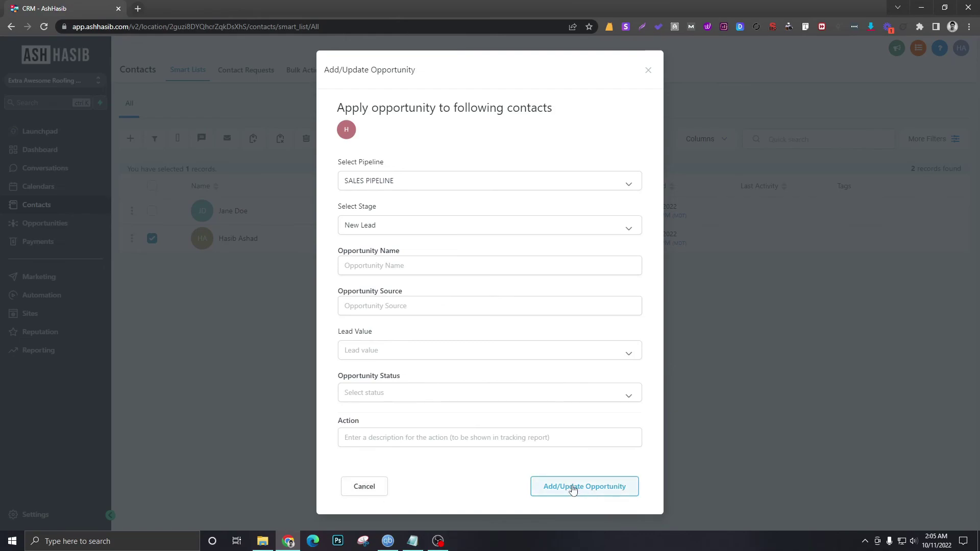
click(360, 490)
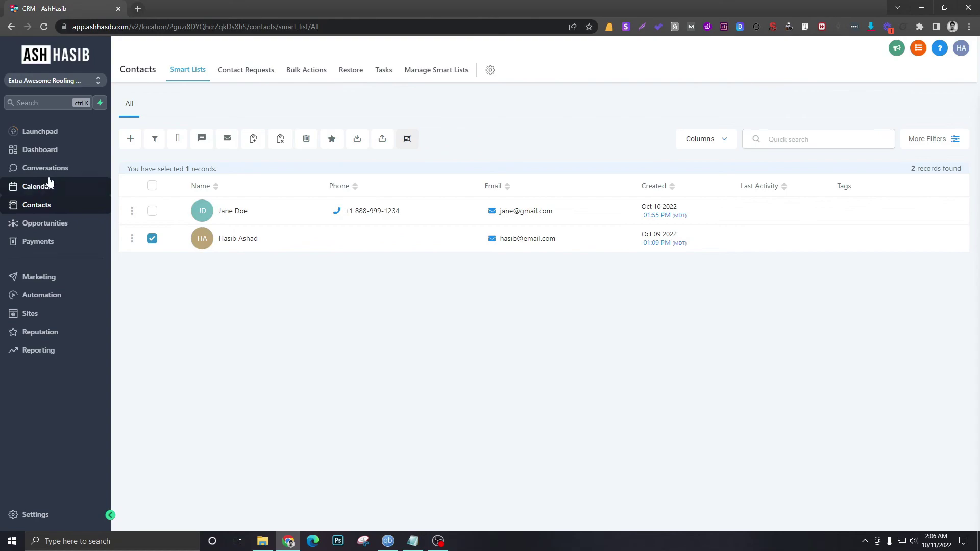
Open Opportunities from the sidebar to show the Sales Pipeline board
click(55, 225)
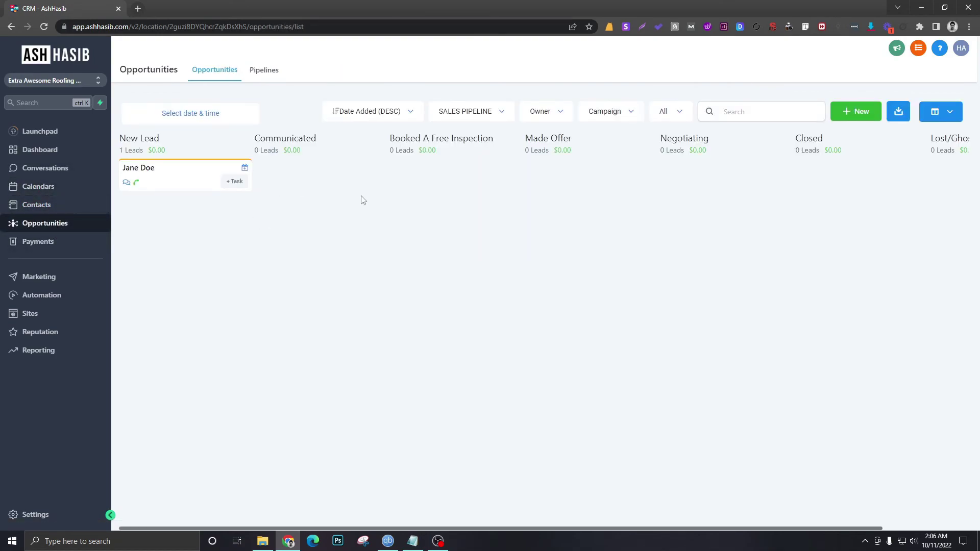